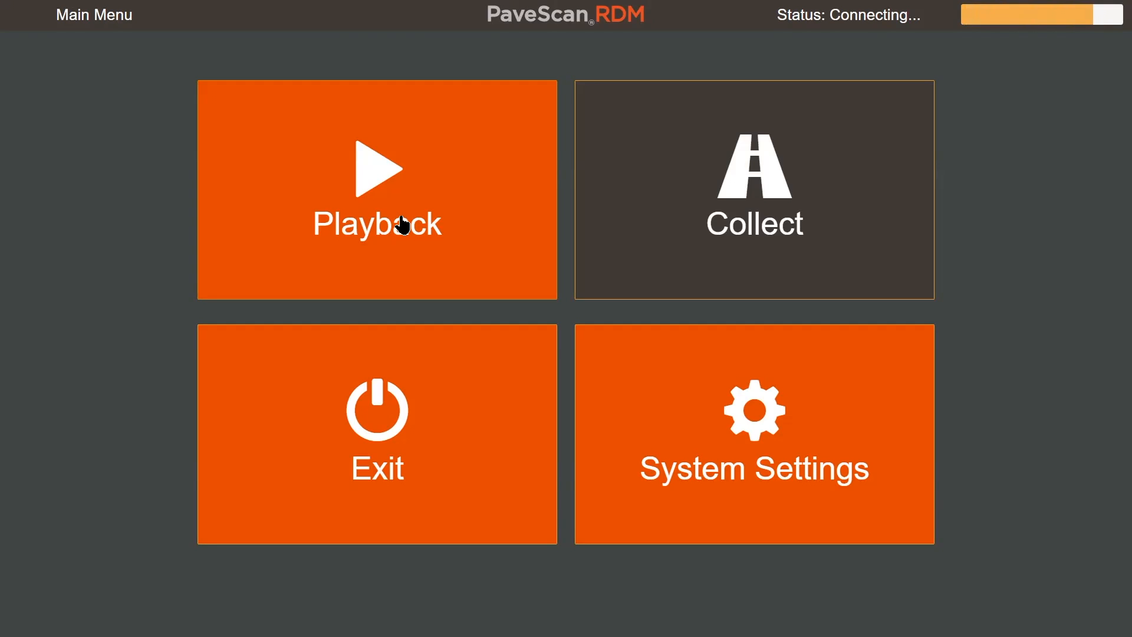
# - Open the core measurements table of the Day 1 project from its additional project information
pyautogui.click(440, 187)
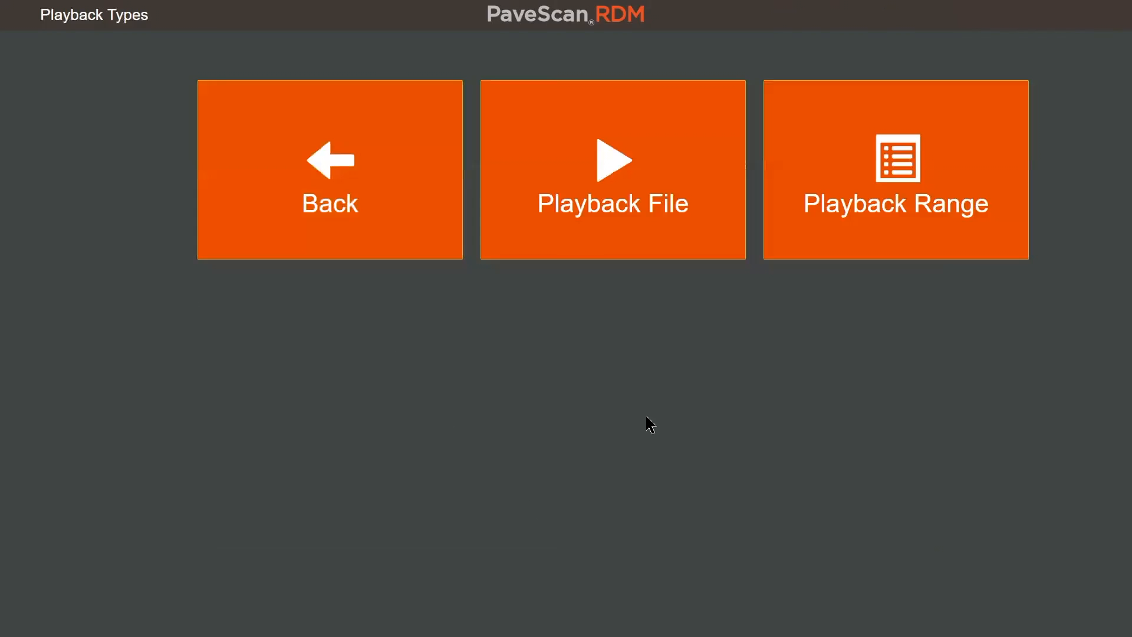
pyautogui.click(645, 202)
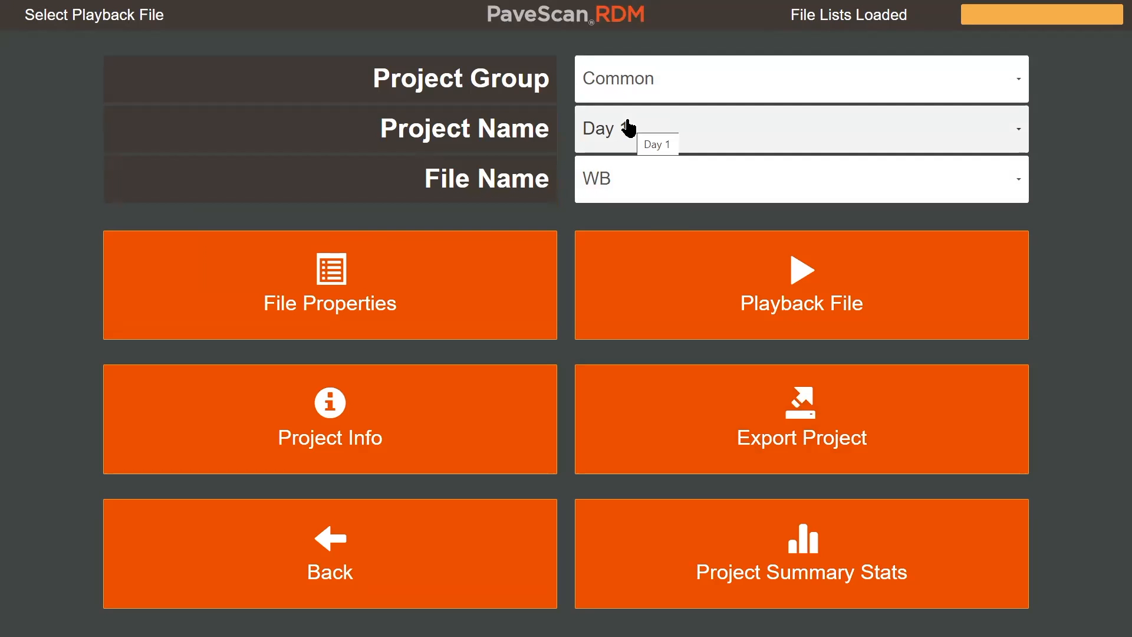
pyautogui.click(338, 440)
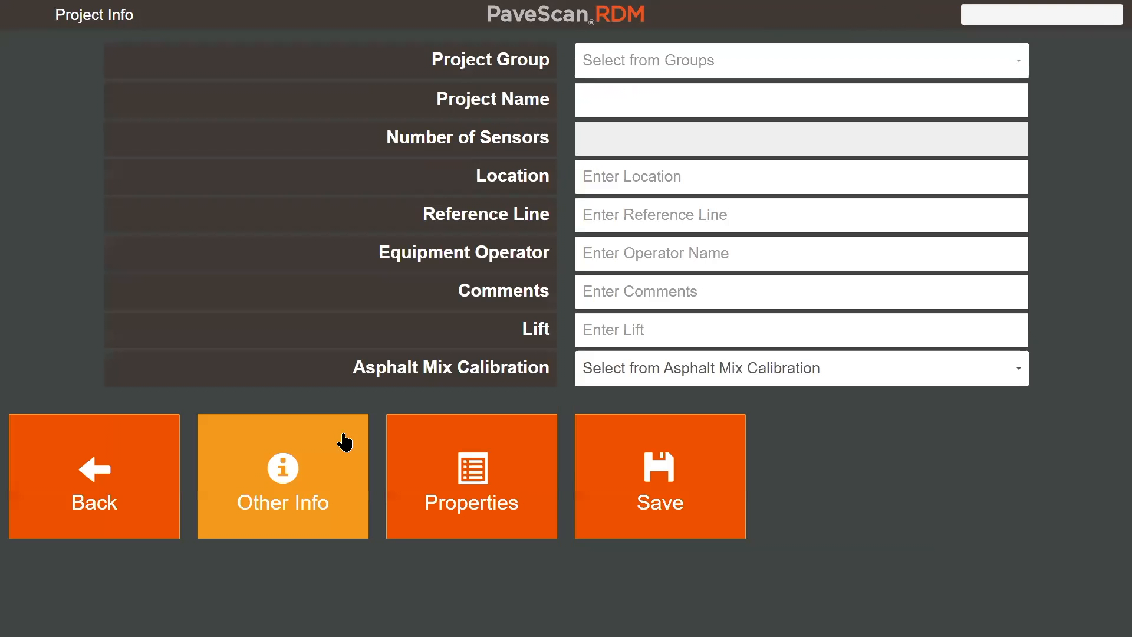
pyautogui.click(301, 487)
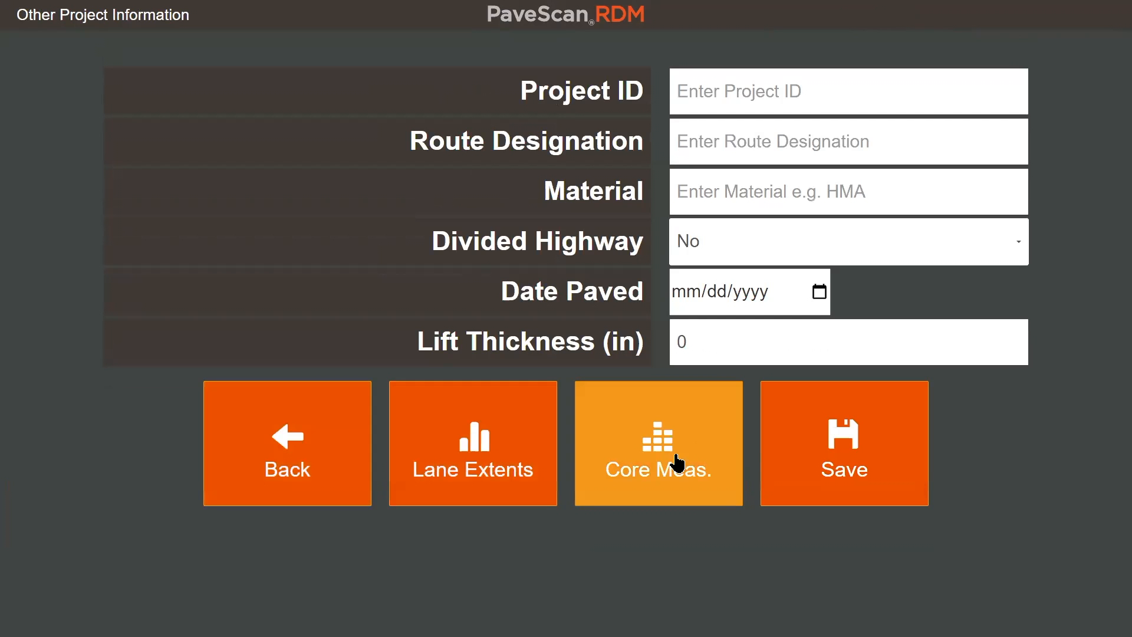
pyautogui.click(677, 454)
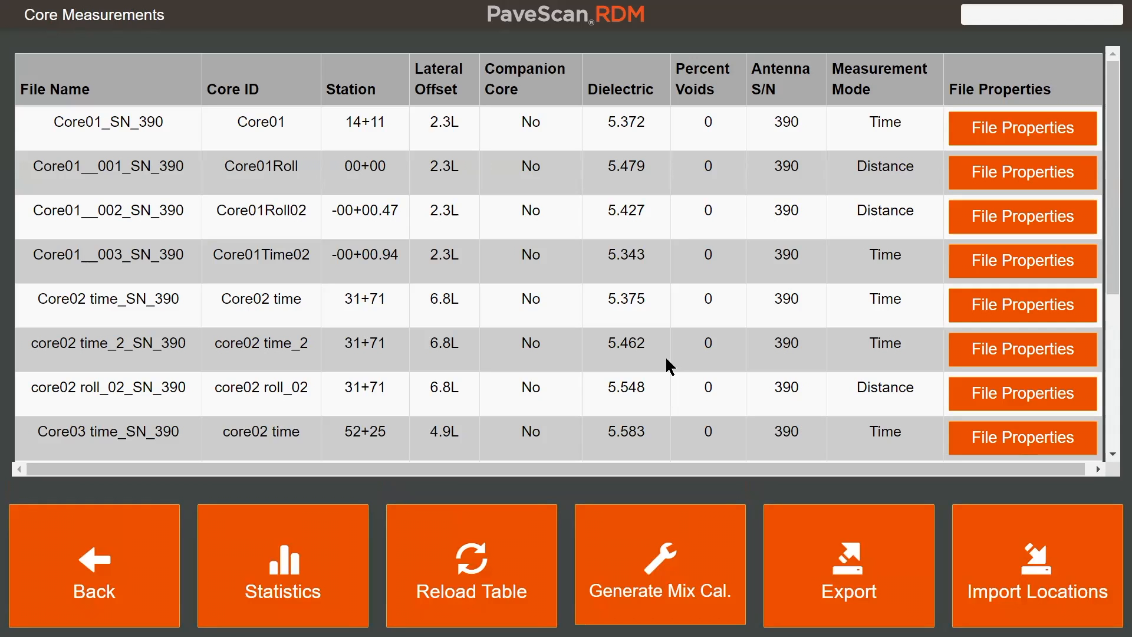
# - Generate a new mix calibration from the core measurements, name it DAY1C and save it
pyautogui.click(670, 512)
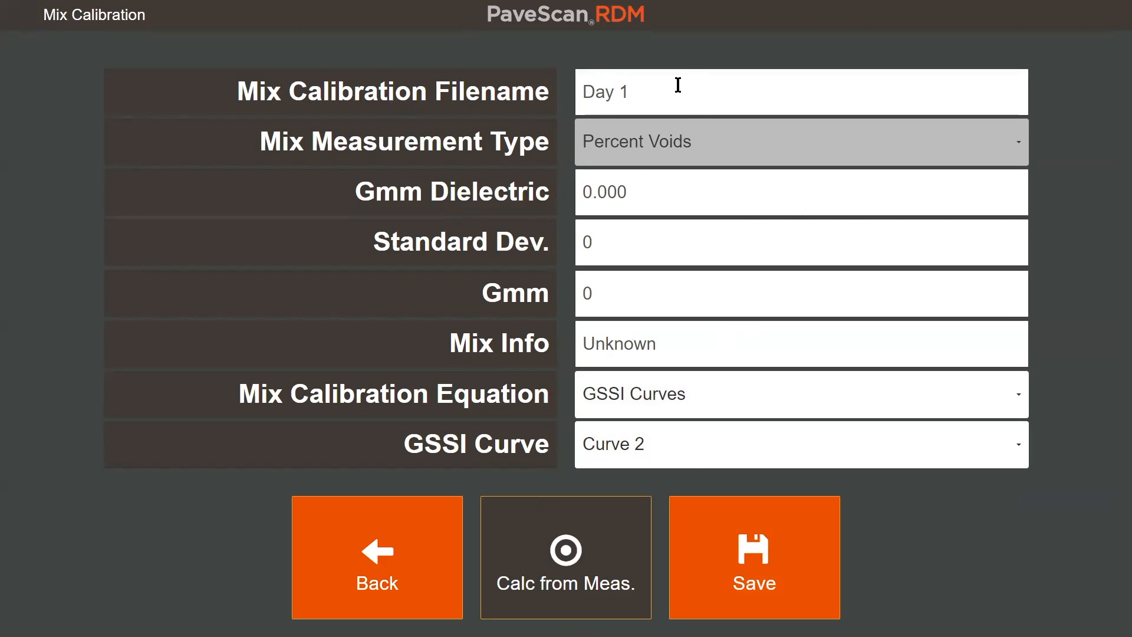
pyautogui.click(749, 534)
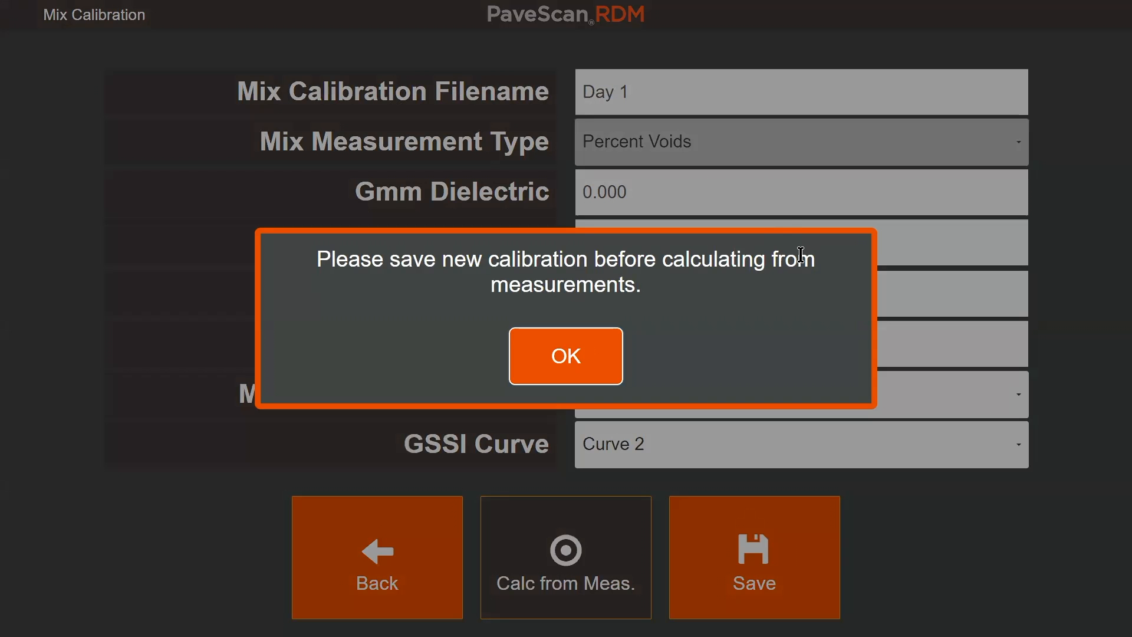
pyautogui.click(573, 359)
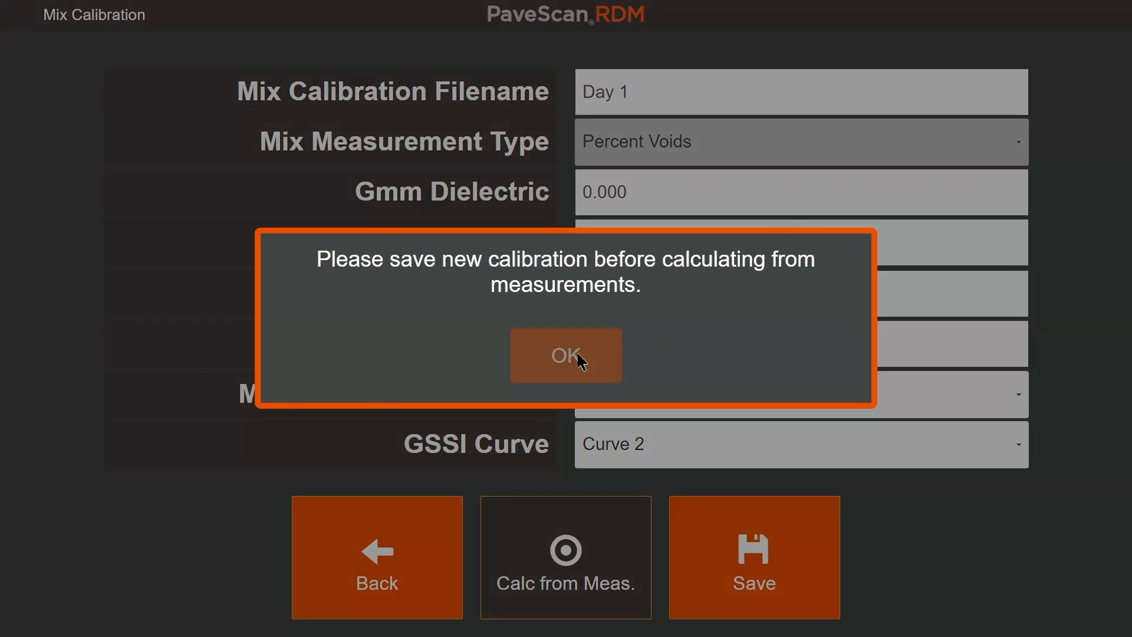
pyautogui.click(655, 87)
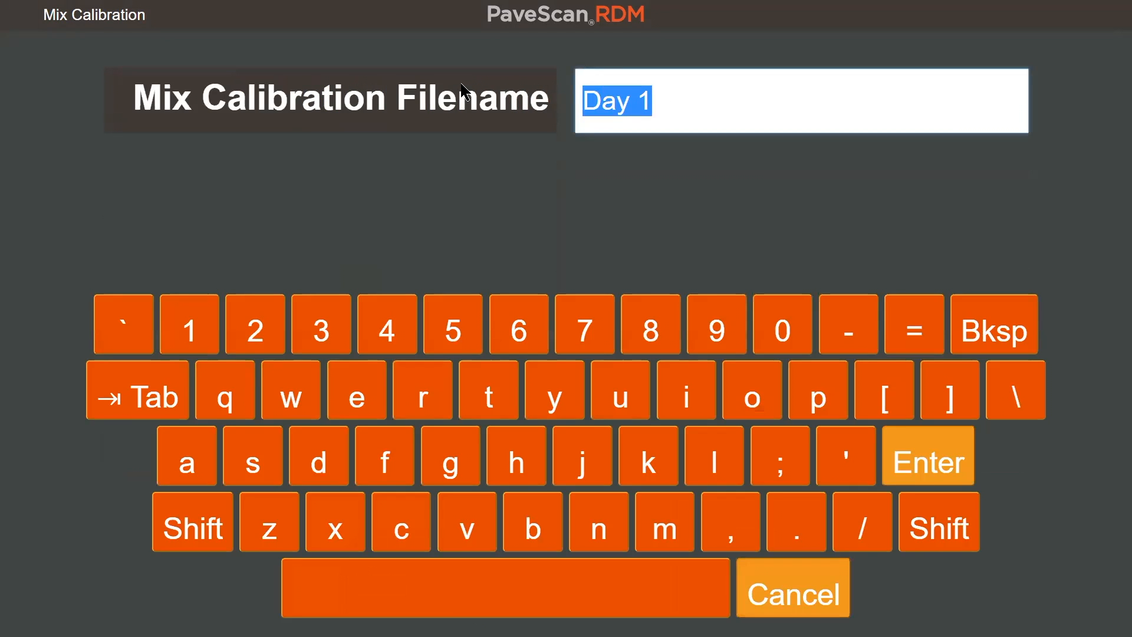
pyautogui.write('DAY')
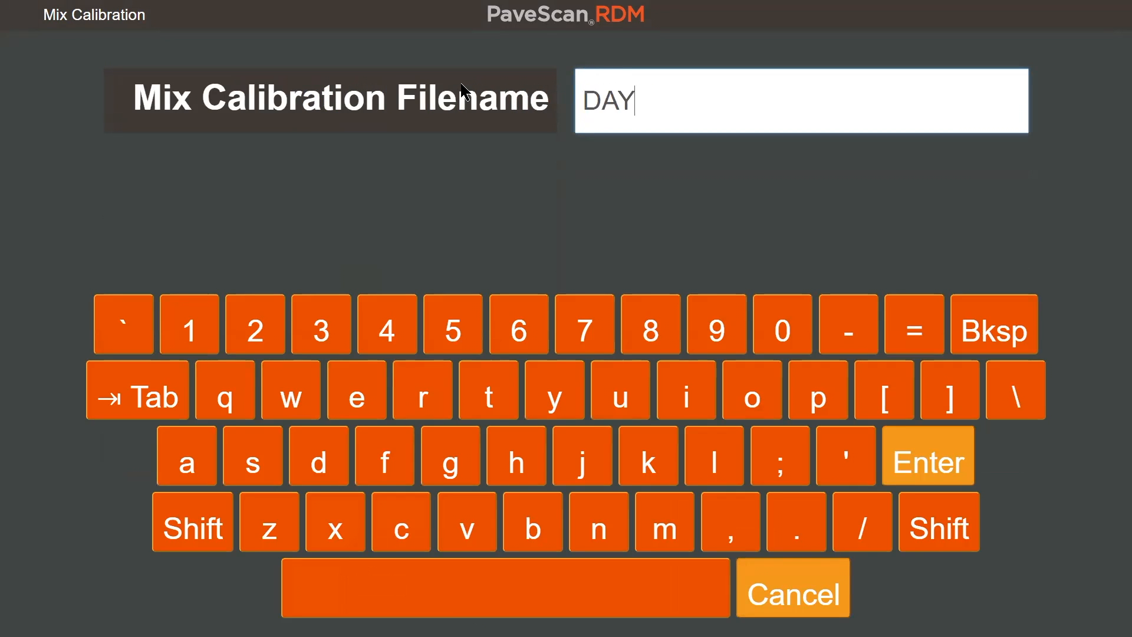
pyautogui.write('1C')
pyautogui.click(963, 478)
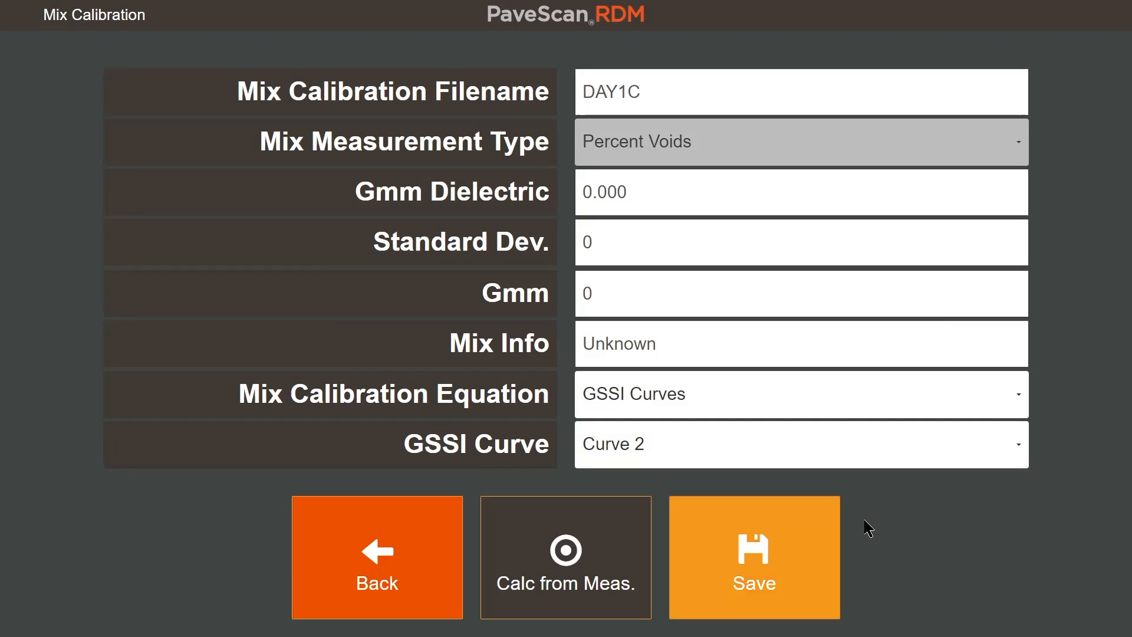
pyautogui.click(825, 538)
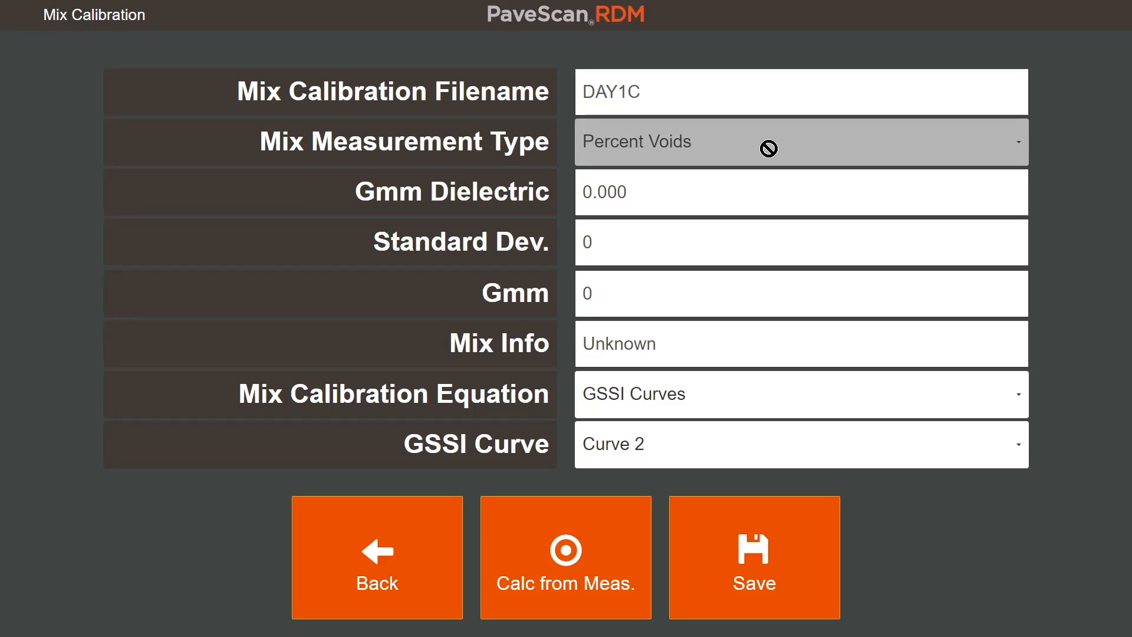
# - Start calculating the calibration from measurements and set core 1's percent voids to 4.4
pyautogui.click(588, 499)
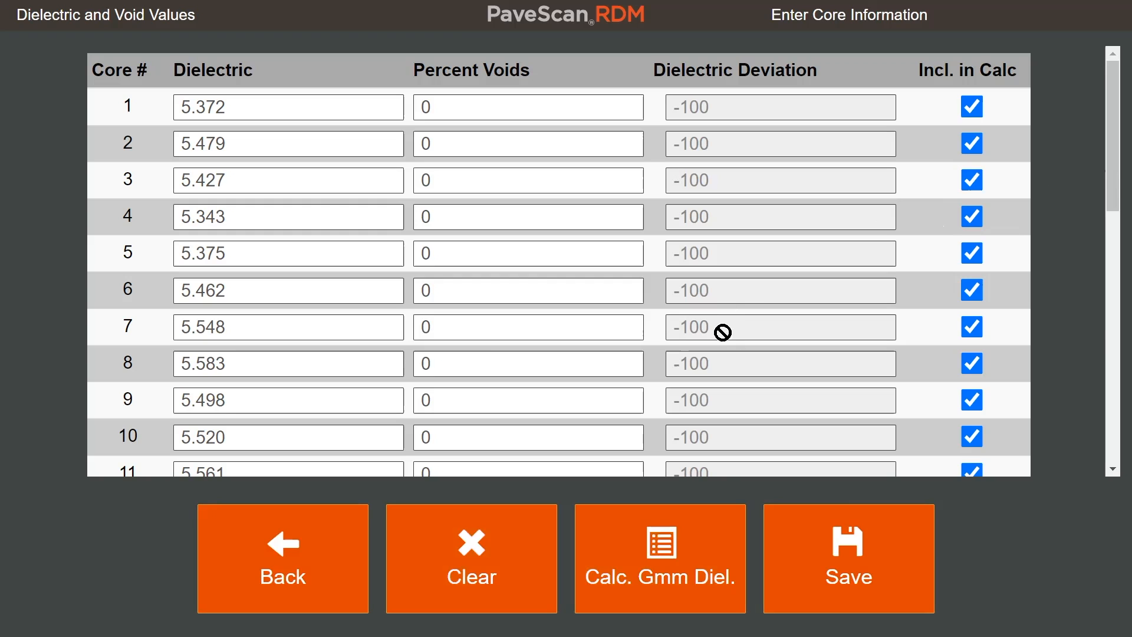
pyautogui.click(444, 104)
pyautogui.click(443, 139)
pyautogui.click(450, 182)
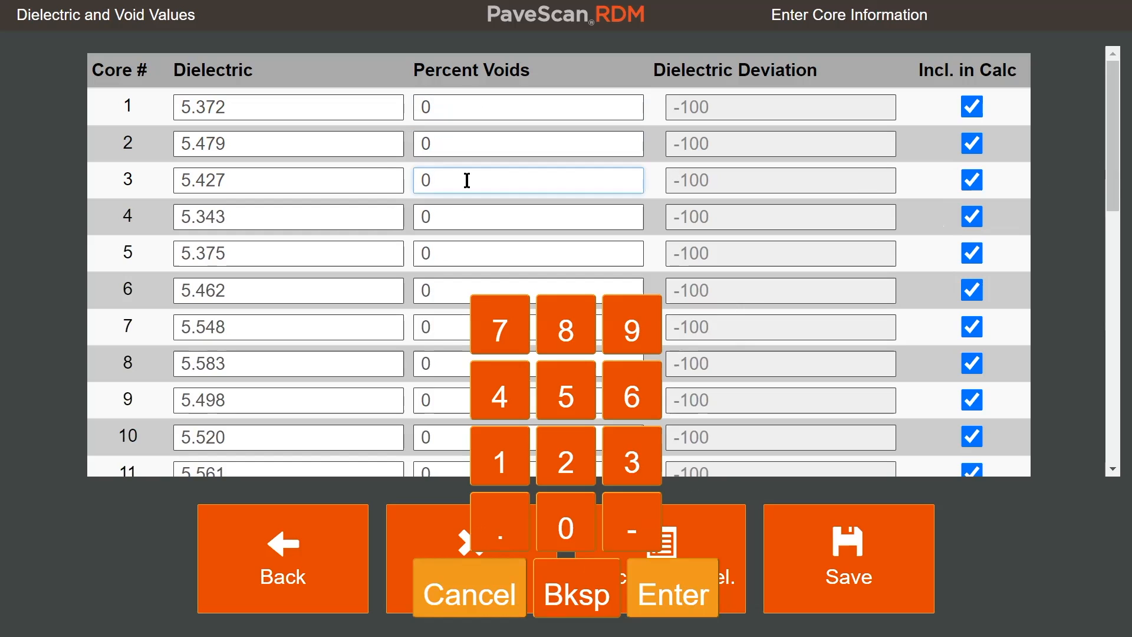
pyautogui.click(459, 109)
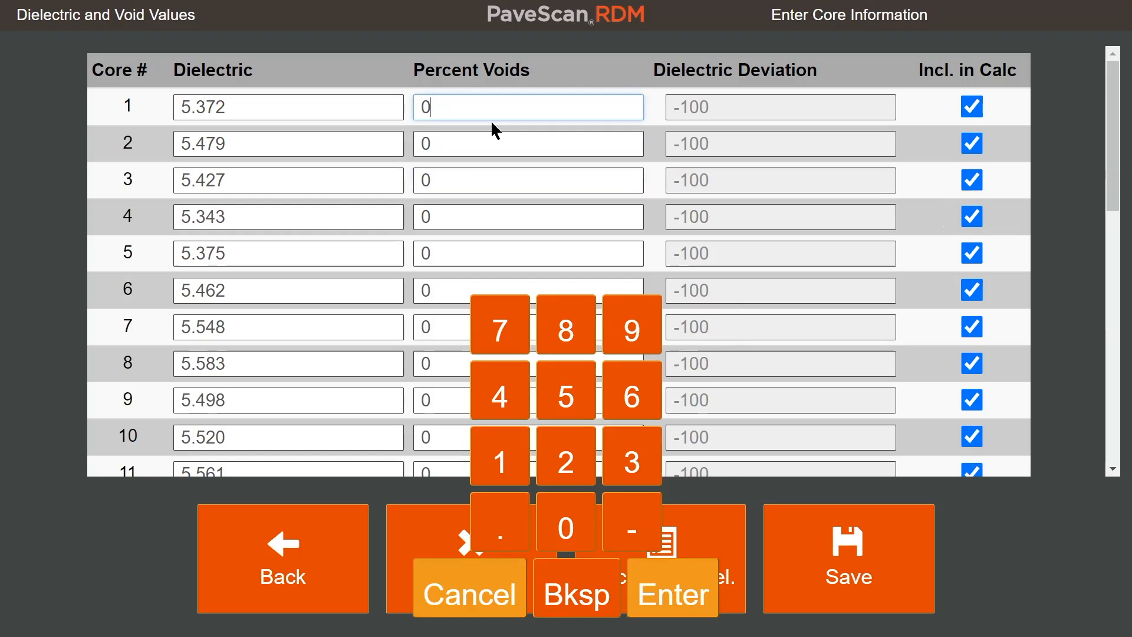
pyautogui.click(472, 111)
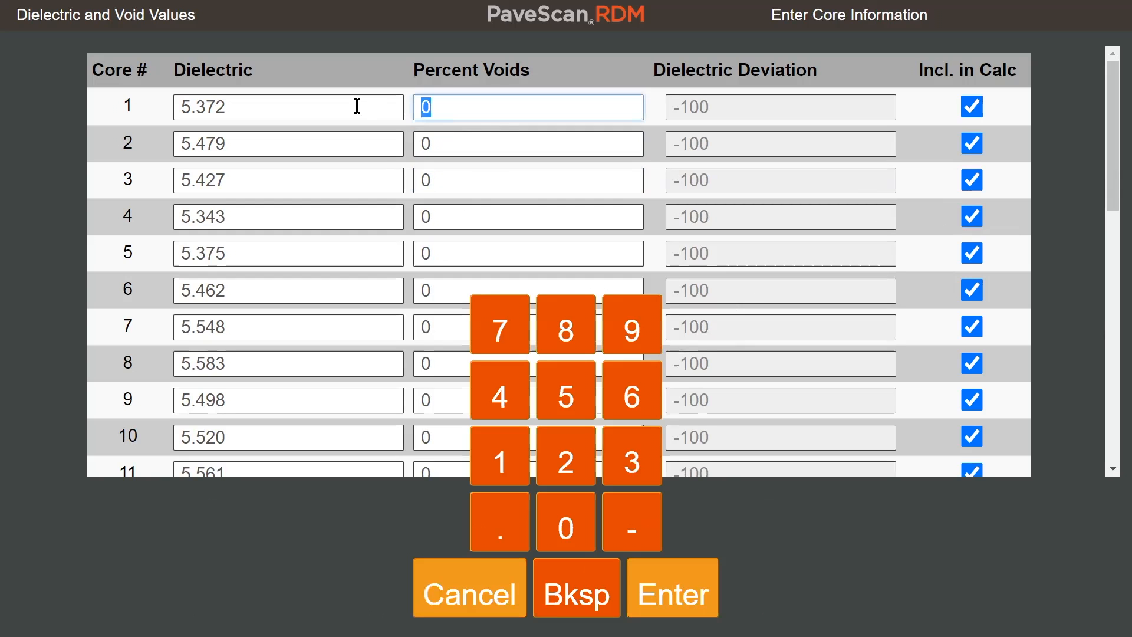
pyautogui.press('BackSpace')
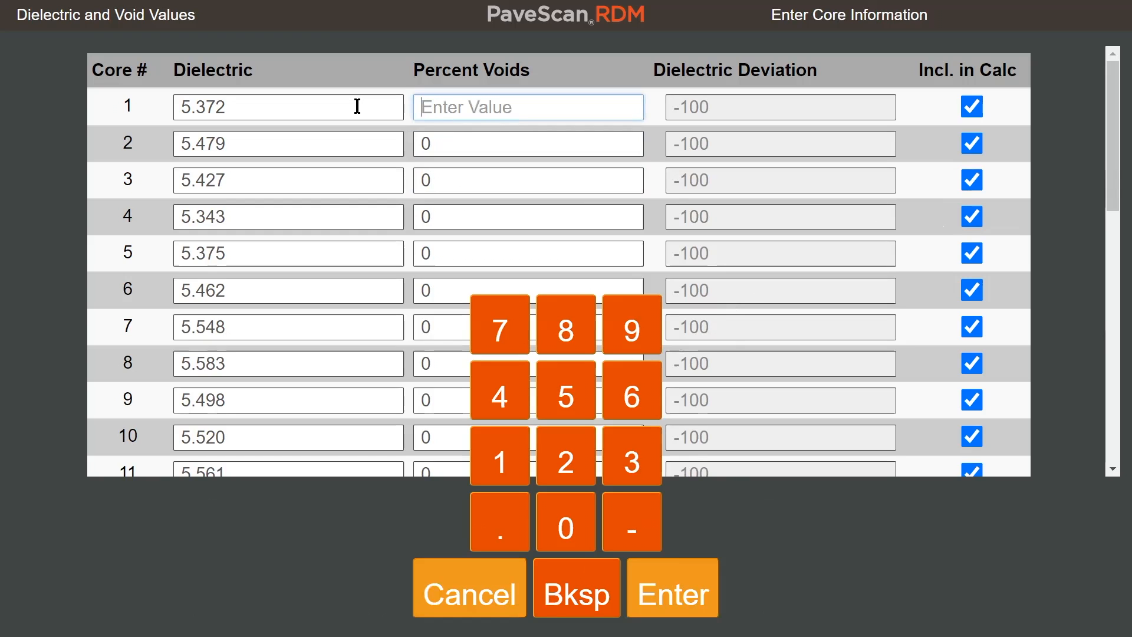
pyautogui.write('4.4')
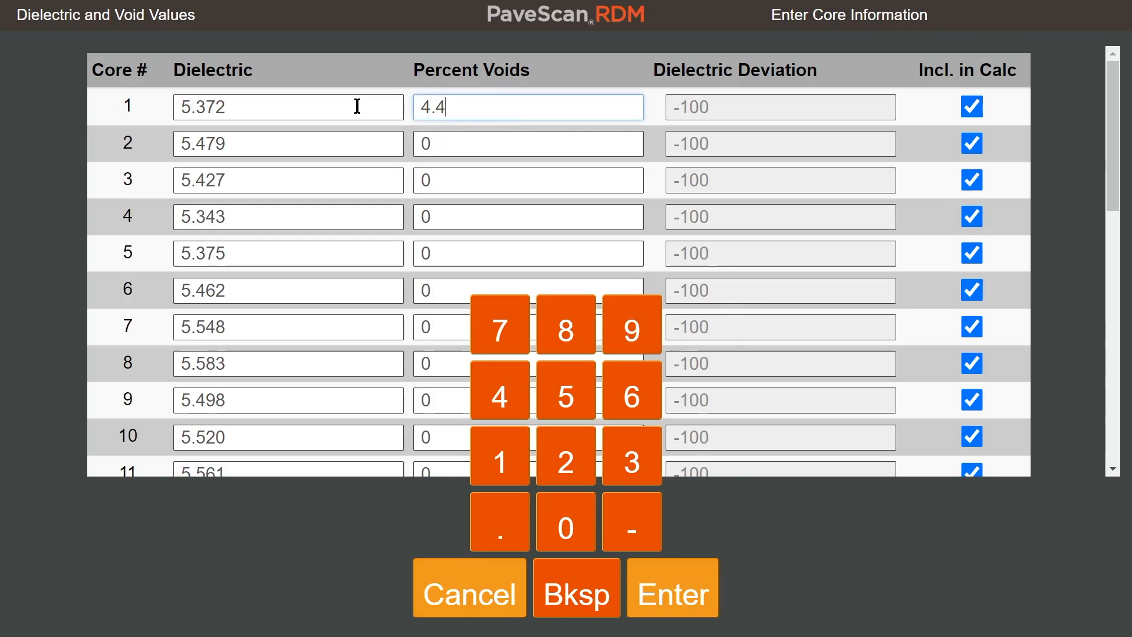
# - Set the percent voids to 4.3 for core 2 and 4.24 for core 3
pyautogui.click(444, 141)
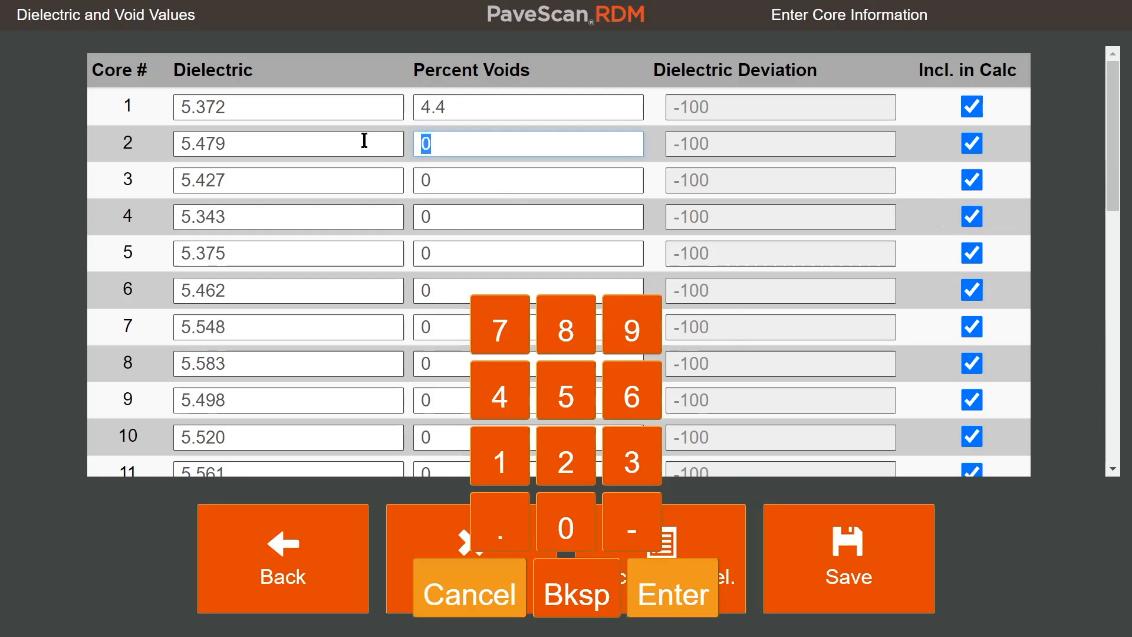
pyautogui.press('BackSpace')
pyautogui.write('4.3')
pyautogui.click(433, 180)
pyautogui.write('4.24')
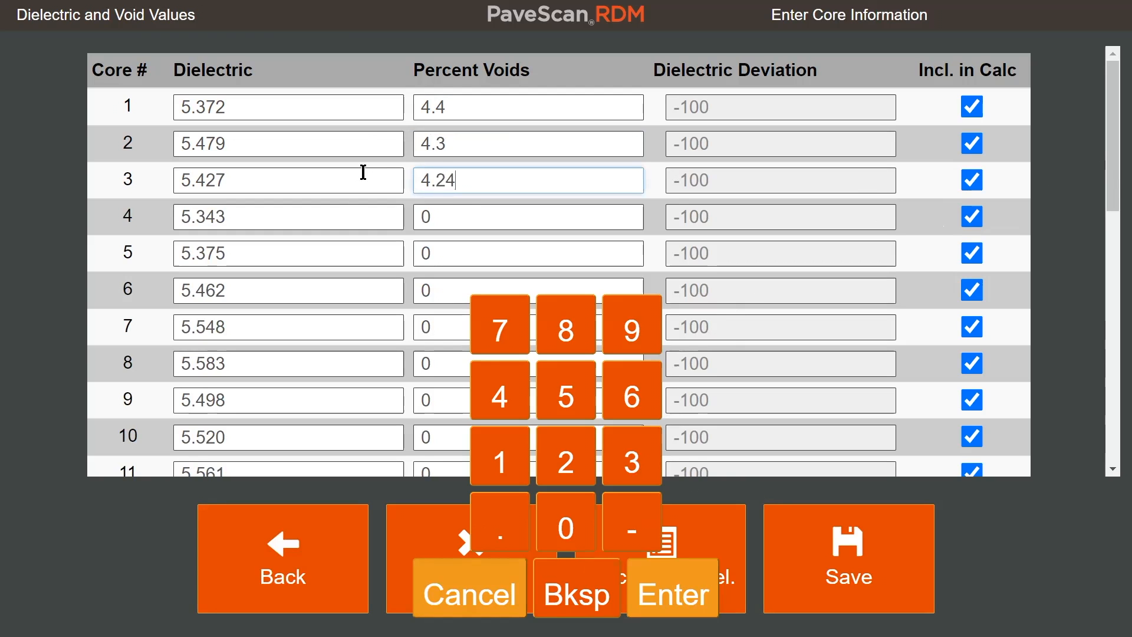
# - Review the cores' dielectric and percent voids entries, and dismiss the on-screen number pad
pyautogui.click(503, 144)
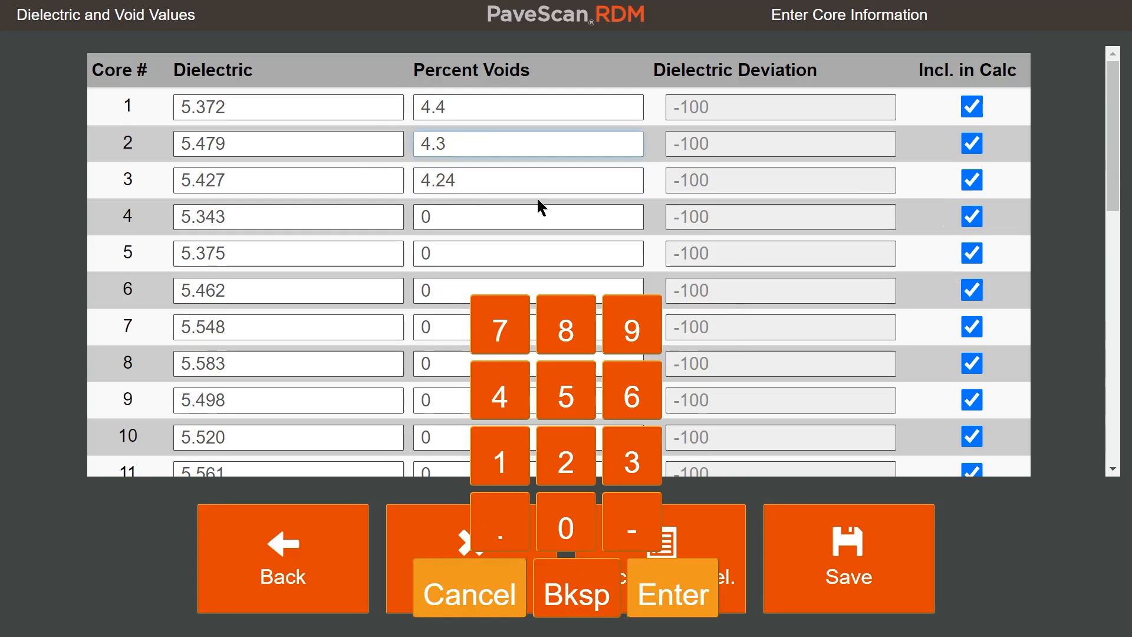
pyautogui.scroll(-1, 538, 204)
pyautogui.scroll(1, 444, 239)
pyautogui.click(523, 113)
pyautogui.click(485, 173)
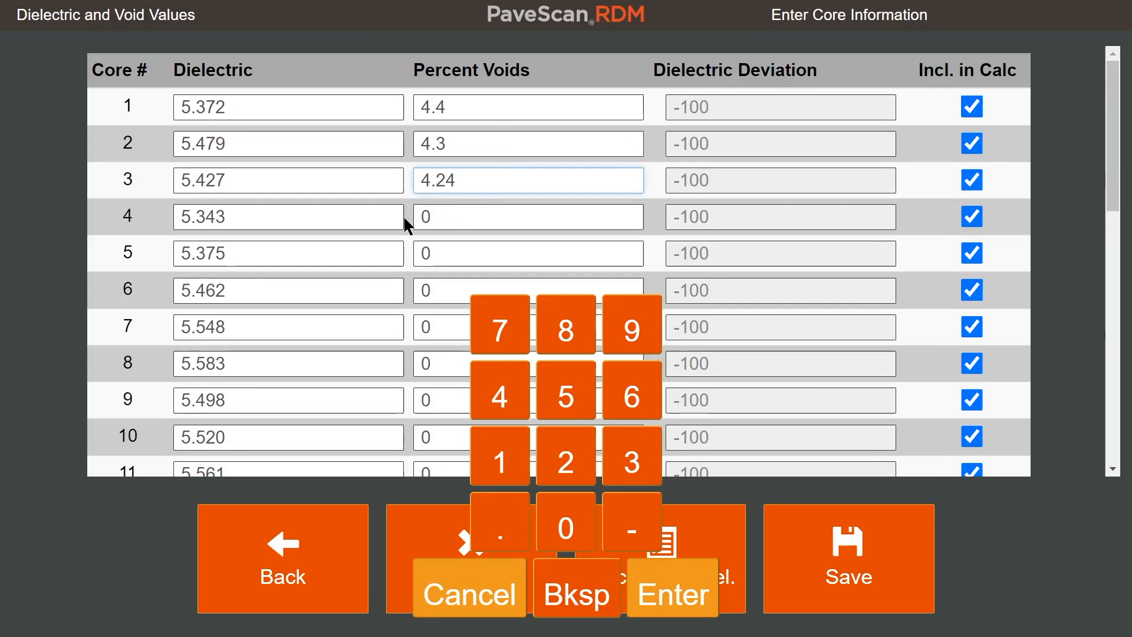
pyautogui.scroll(-1, 268, 223)
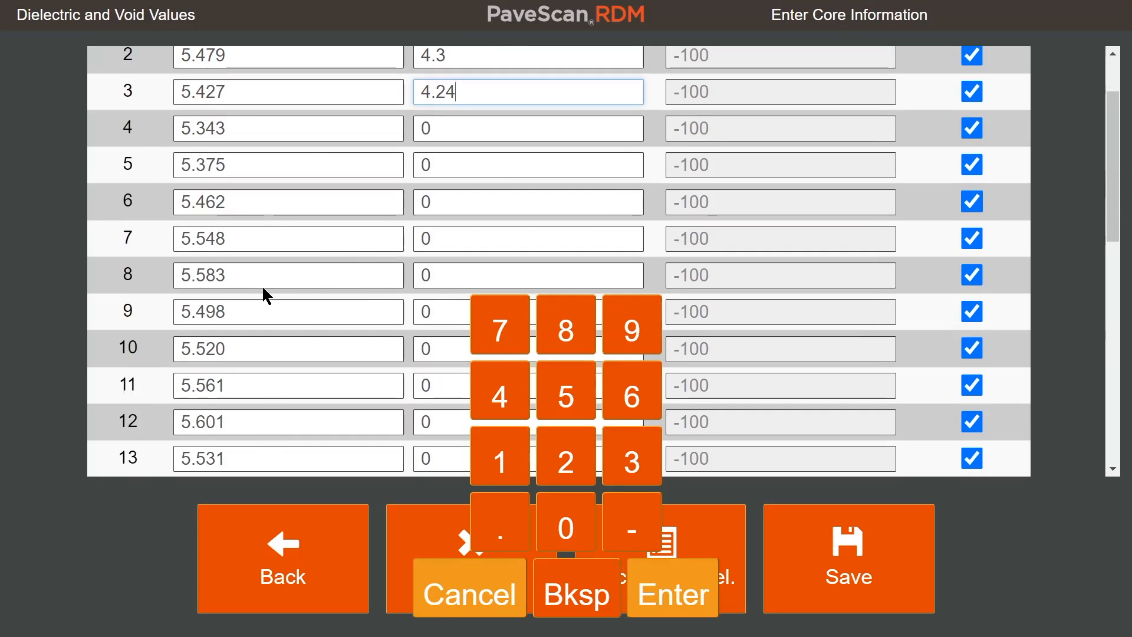
pyautogui.scroll(1, 382, 241)
pyautogui.scroll(1, 365, 242)
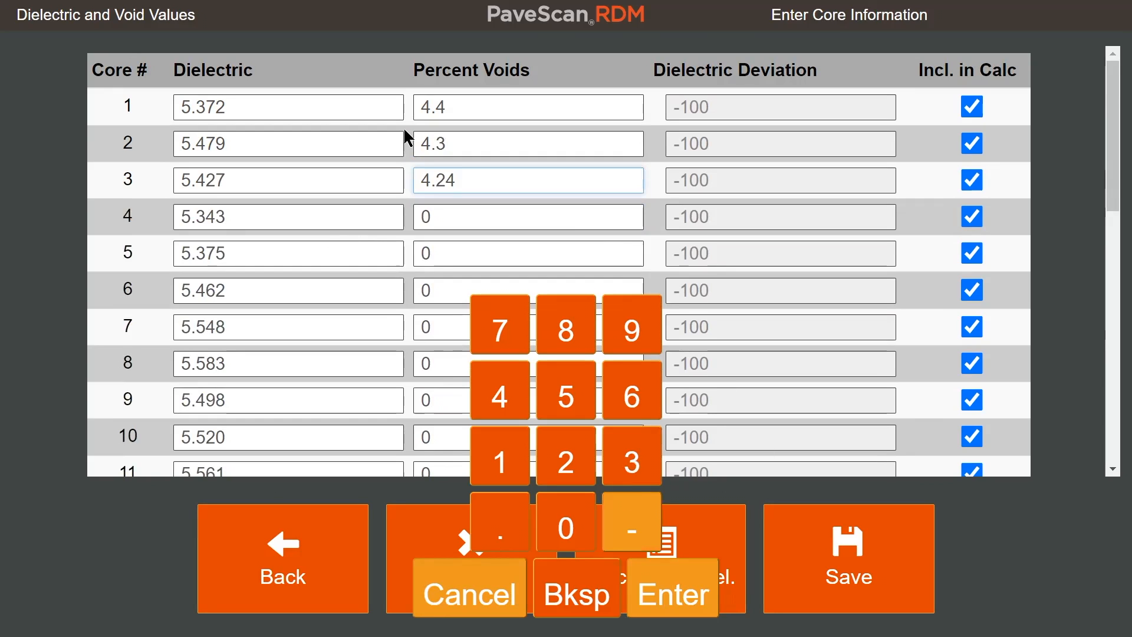
pyautogui.click(624, 200)
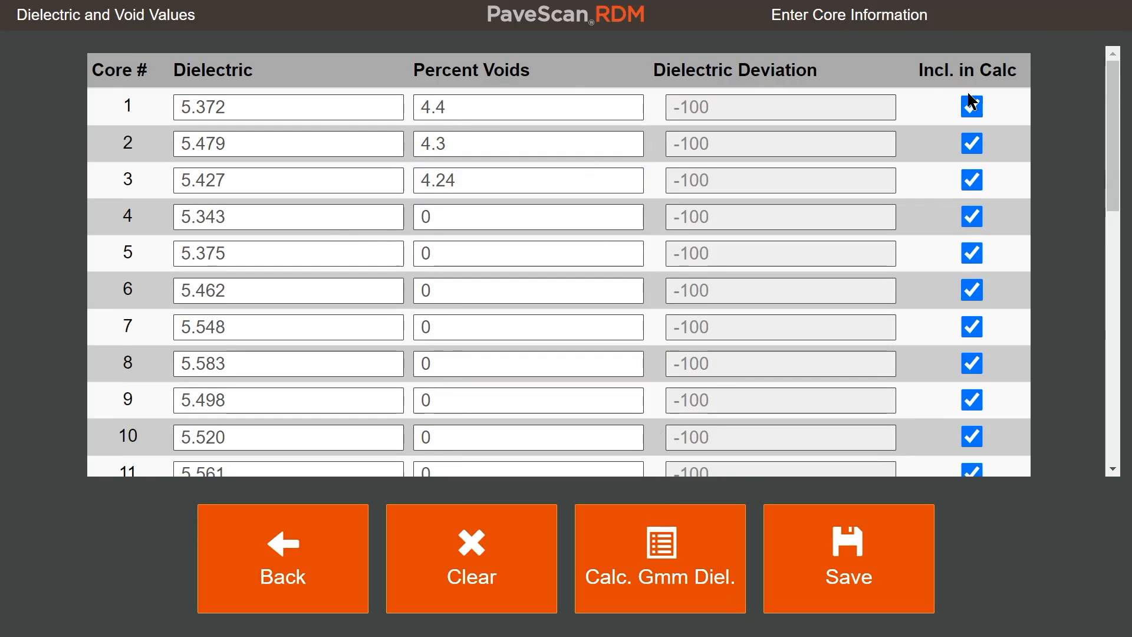
# - Exclude every core except cores 1, 2 and 3 from the calculation
pyautogui.click(973, 218)
pyautogui.click(973, 254)
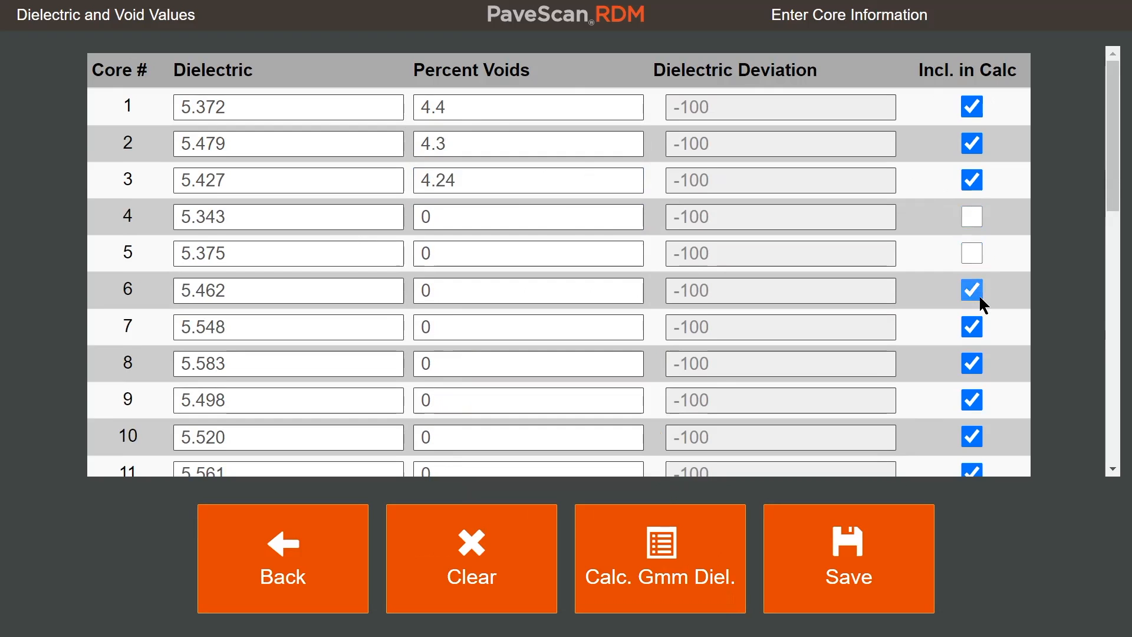
pyautogui.click(972, 290)
pyautogui.scroll(-1, 978, 277)
pyautogui.click(972, 238)
pyautogui.click(972, 275)
pyautogui.click(972, 311)
pyautogui.click(972, 348)
pyautogui.click(972, 385)
pyautogui.click(972, 421)
pyautogui.scroll(-2, 982, 383)
pyautogui.click(972, 282)
pyautogui.click(972, 318)
pyautogui.scroll(3, 572, 348)
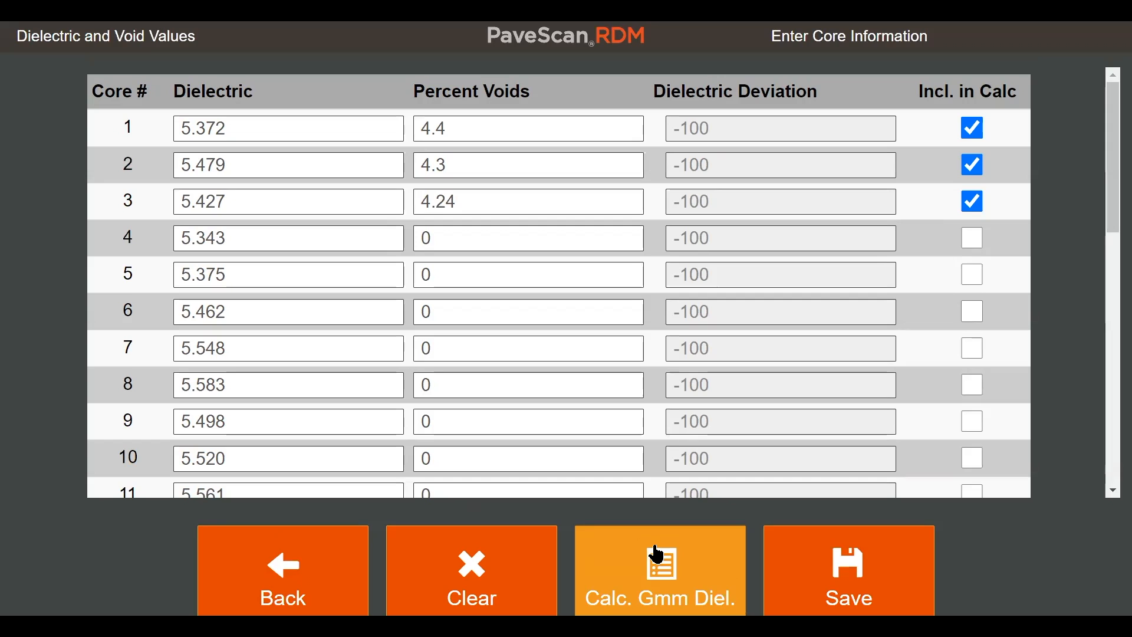
# - Calculate the Gmm dielectric from the included cores and save the result in the DAY1C calibration
pyautogui.click(657, 554)
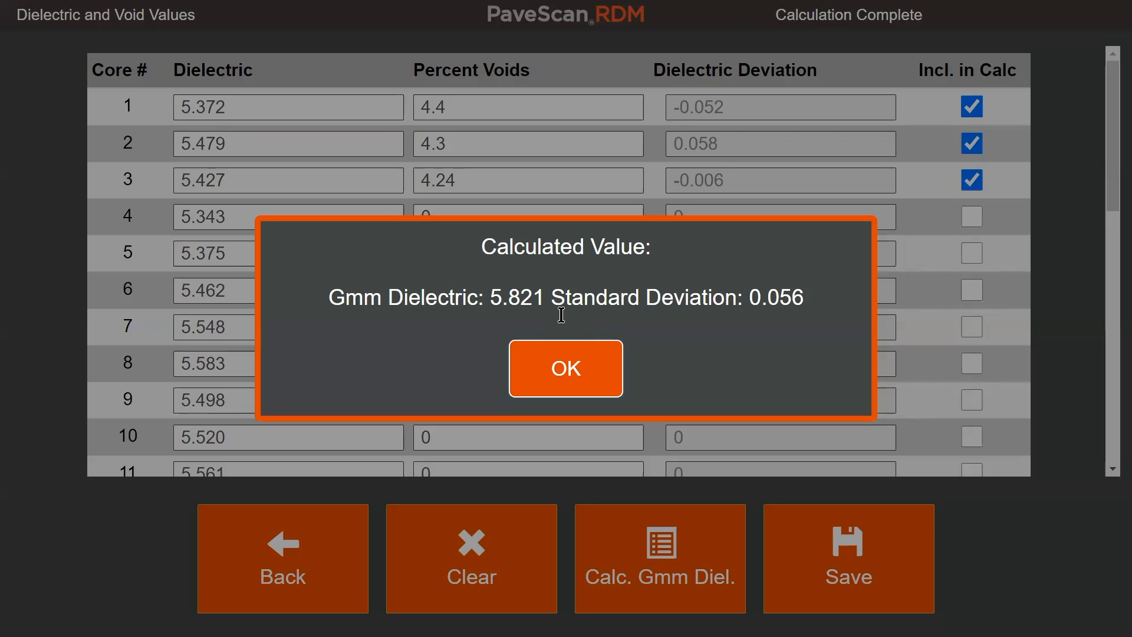
pyautogui.click(548, 366)
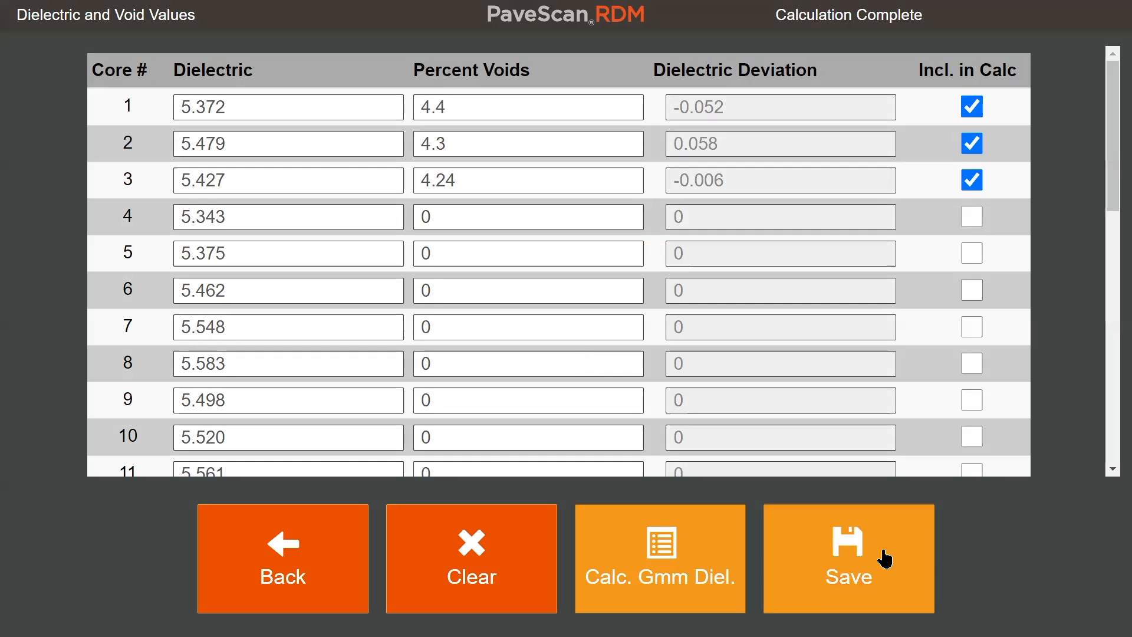
pyautogui.click(885, 557)
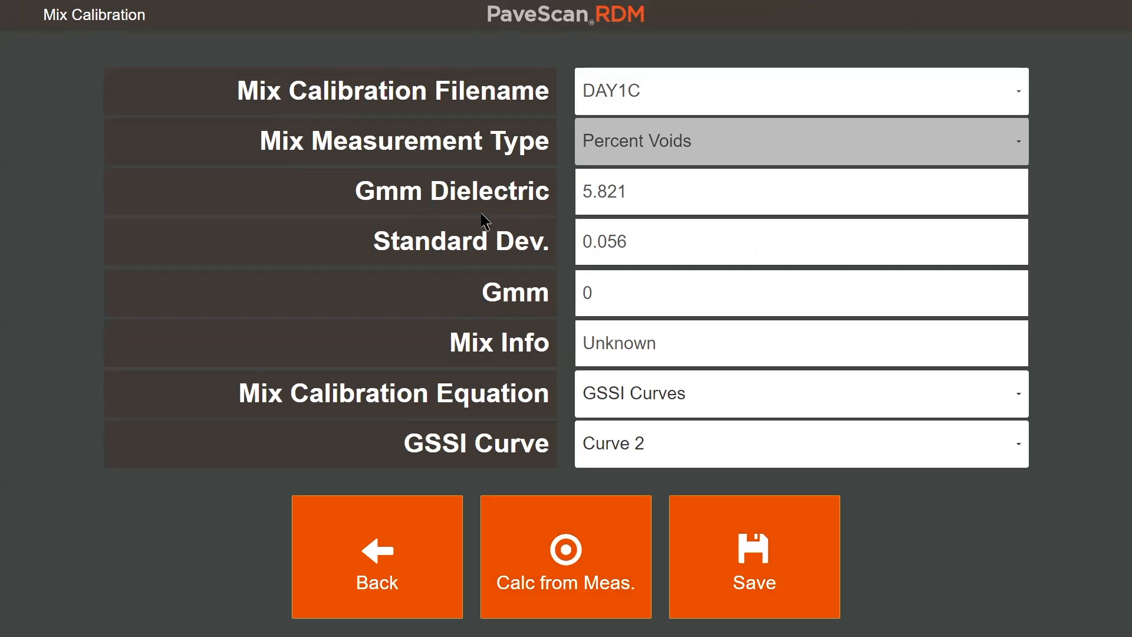
pyautogui.click(813, 551)
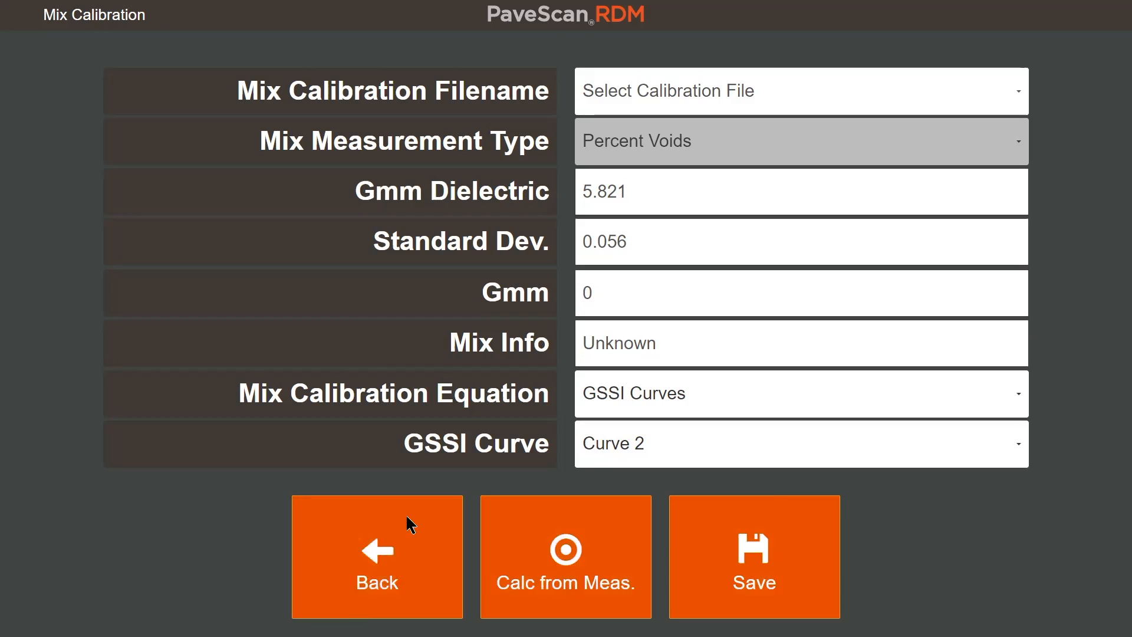
# - Return to the Day 1 project info, assign DAY1C as its asphalt mix calibration and save the project
pyautogui.click(440, 521)
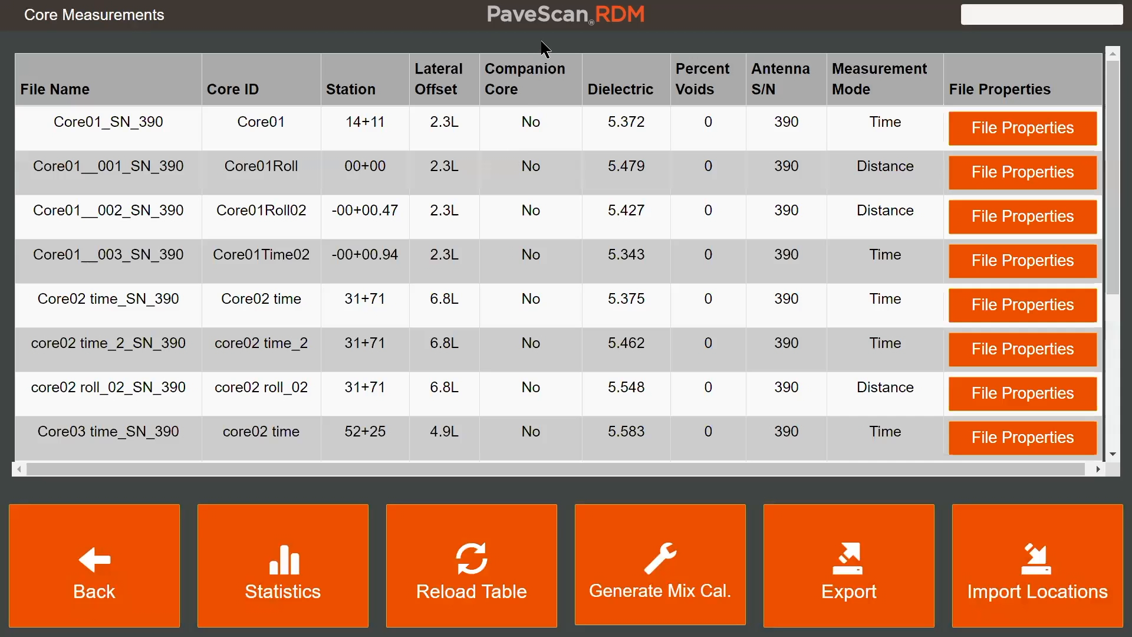
pyautogui.click(96, 587)
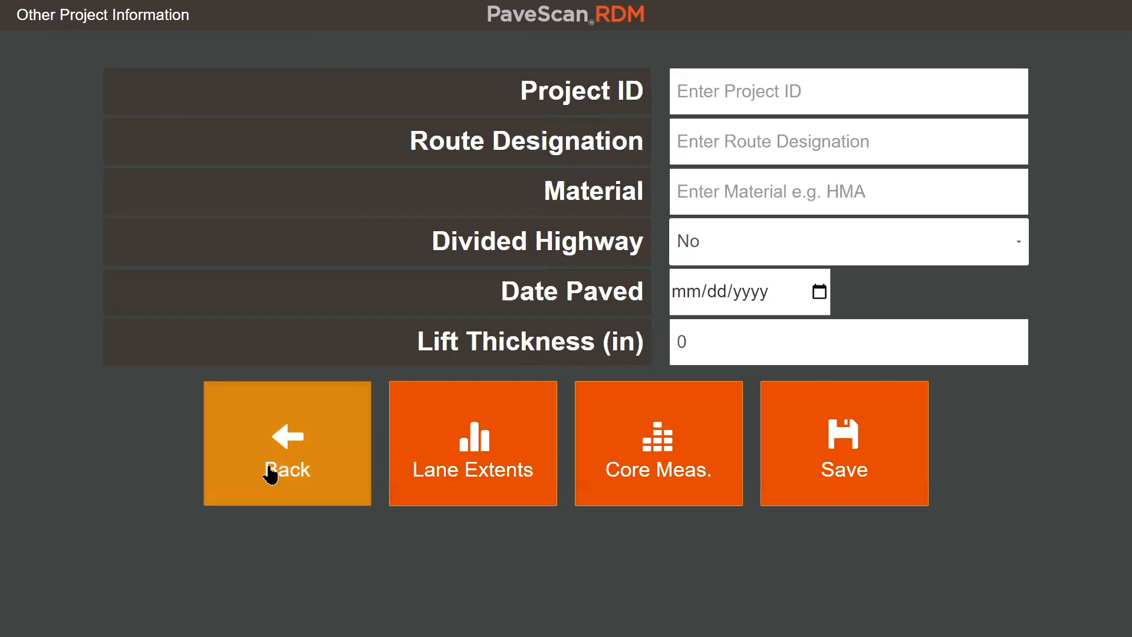
pyautogui.click(270, 474)
pyautogui.click(96, 481)
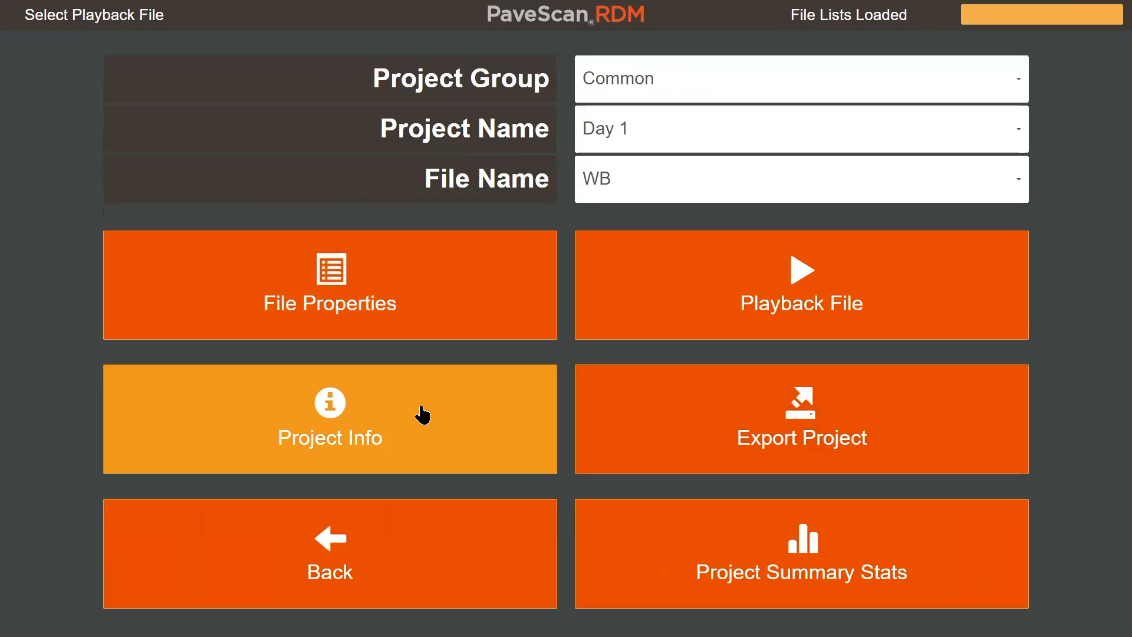
pyautogui.click(351, 451)
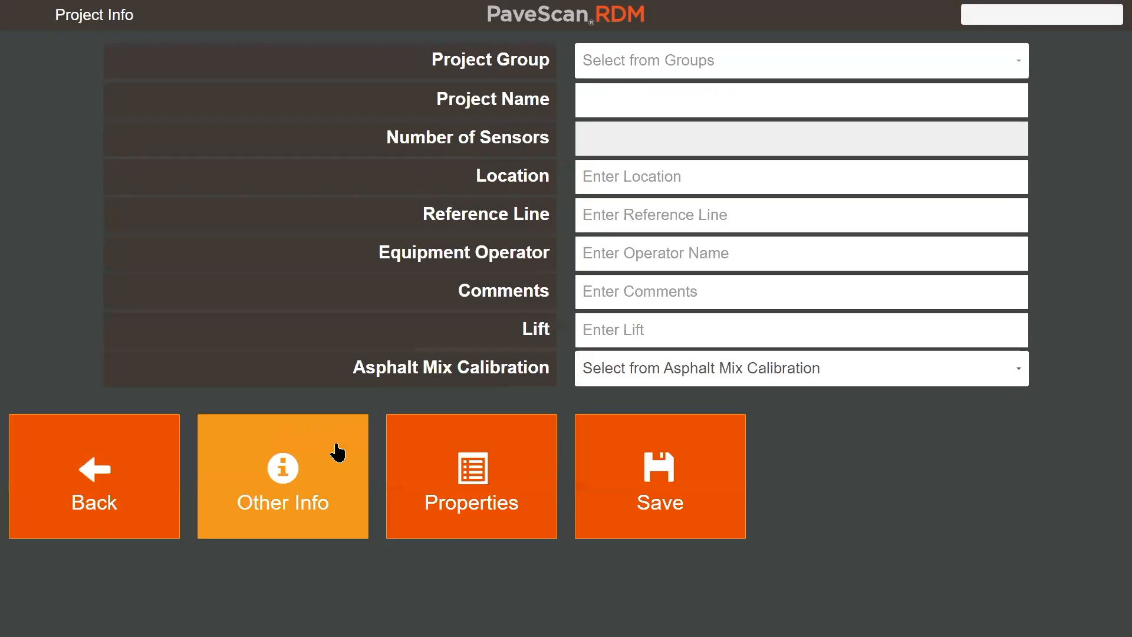
pyautogui.click(711, 382)
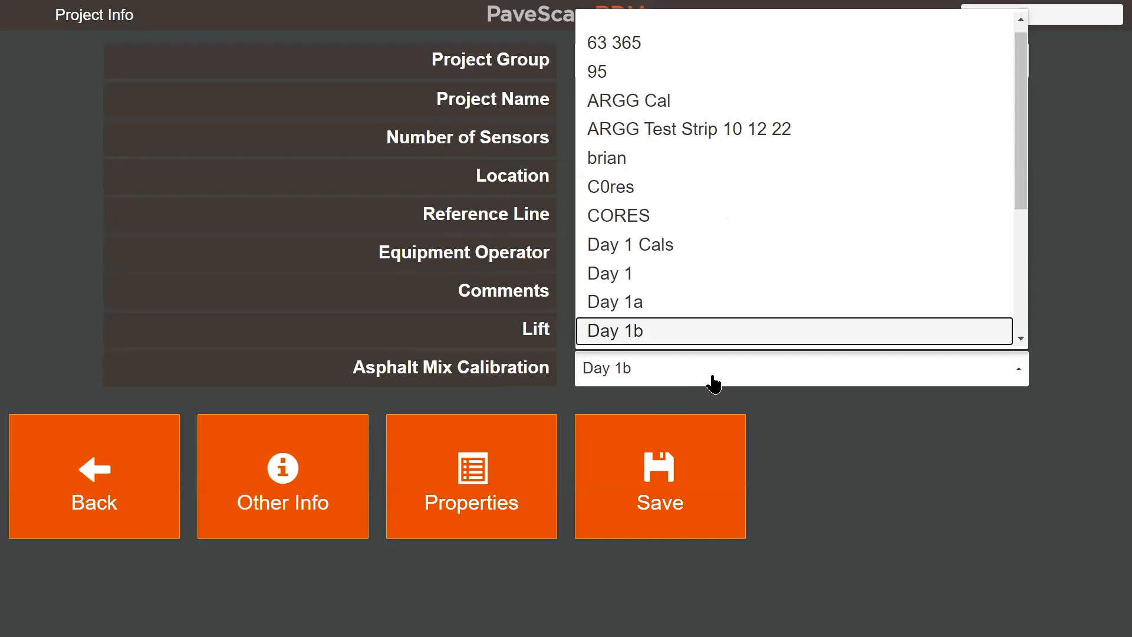
pyautogui.scroll(-3, 660, 332)
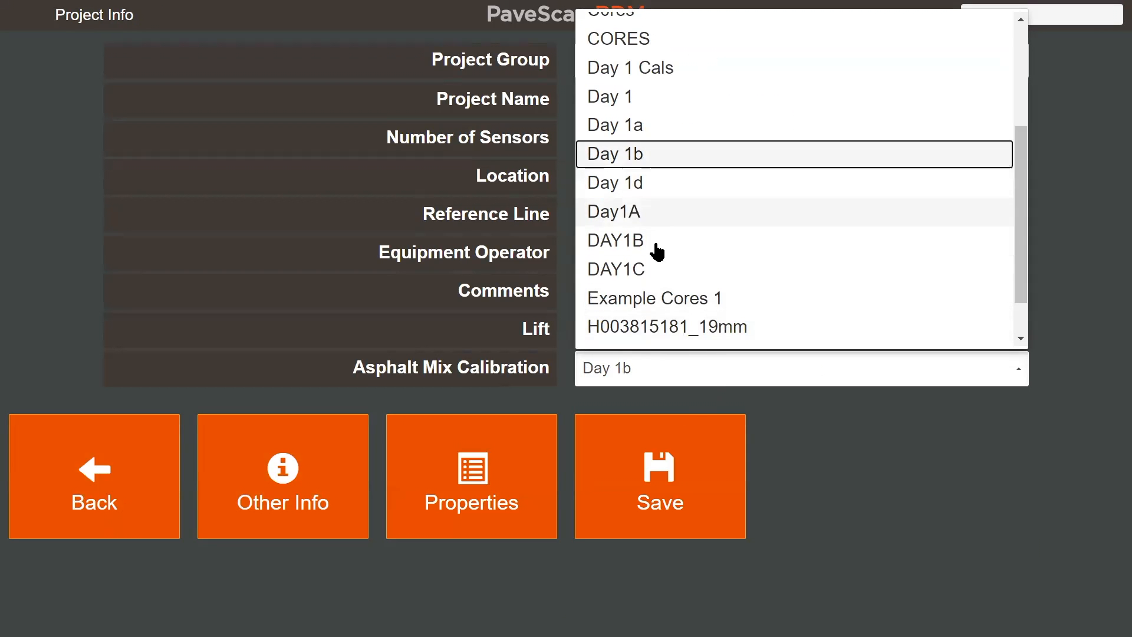
pyautogui.click(632, 270)
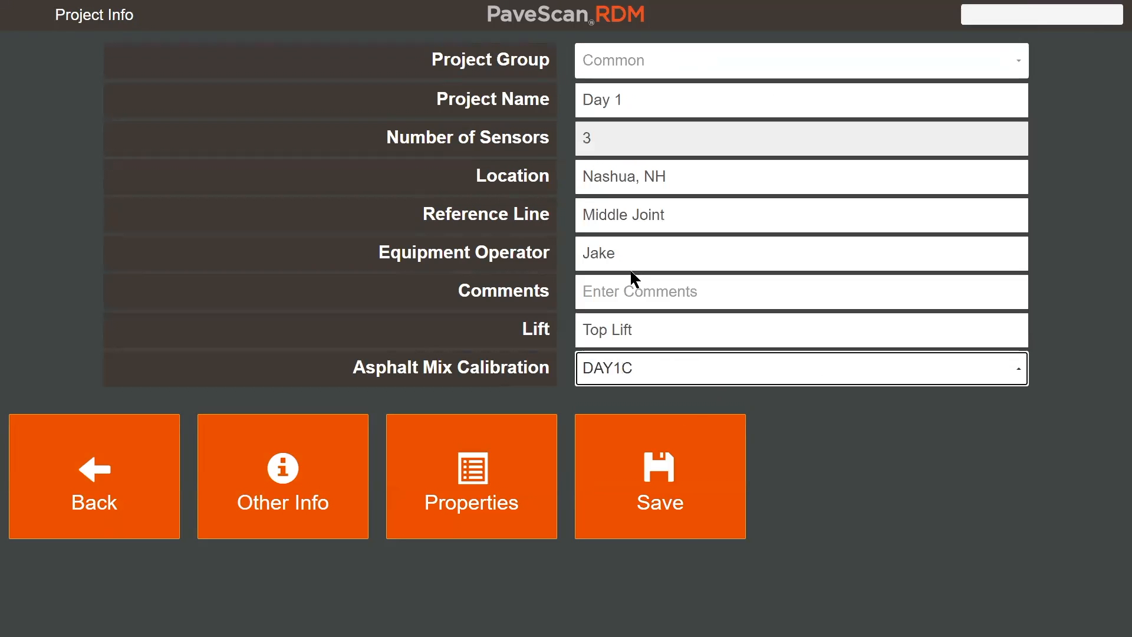
pyautogui.click(690, 503)
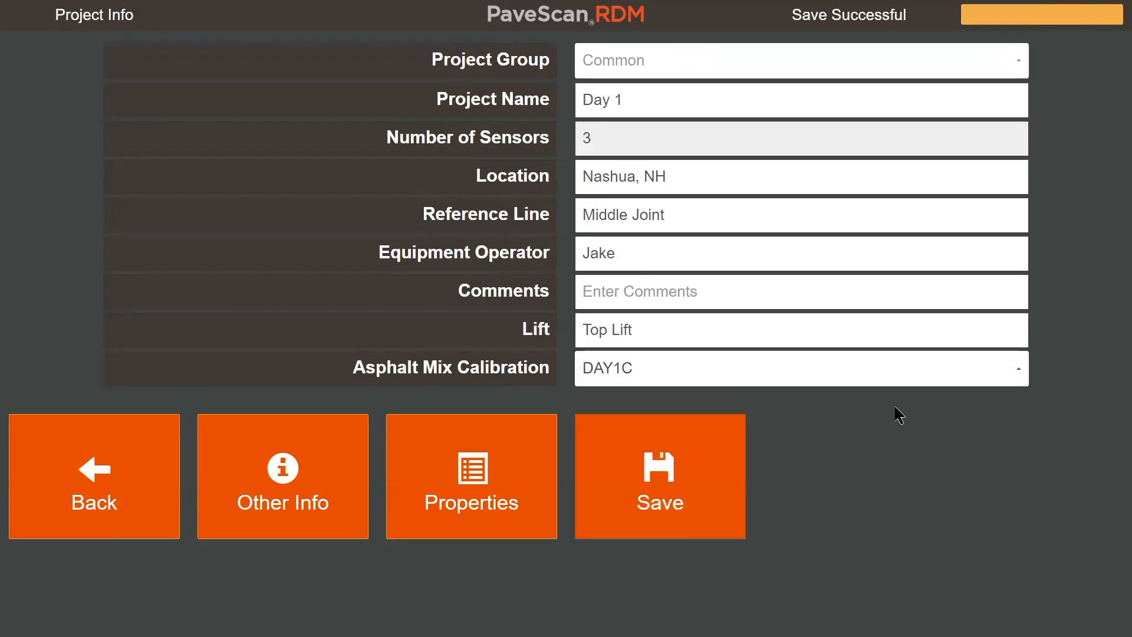